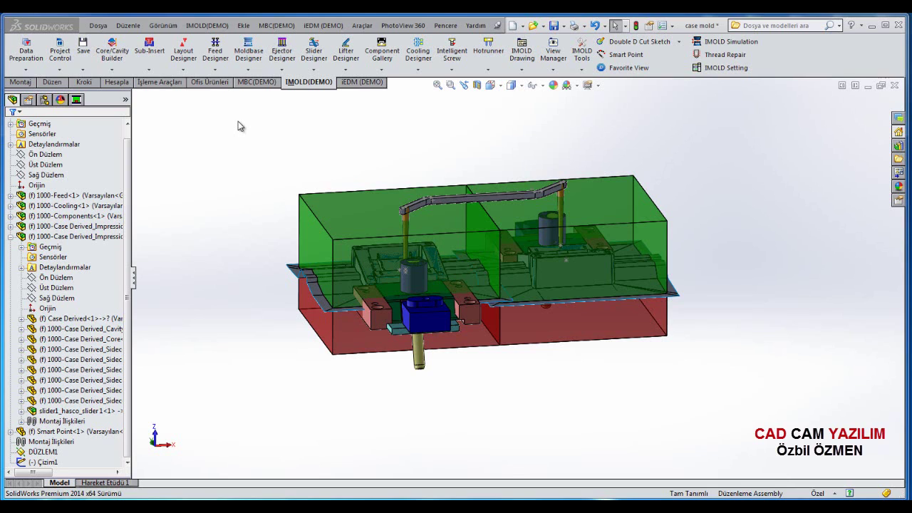
Launch Add Moldbase from the moldbase commands and bring up the Vendor list.
click(248, 68)
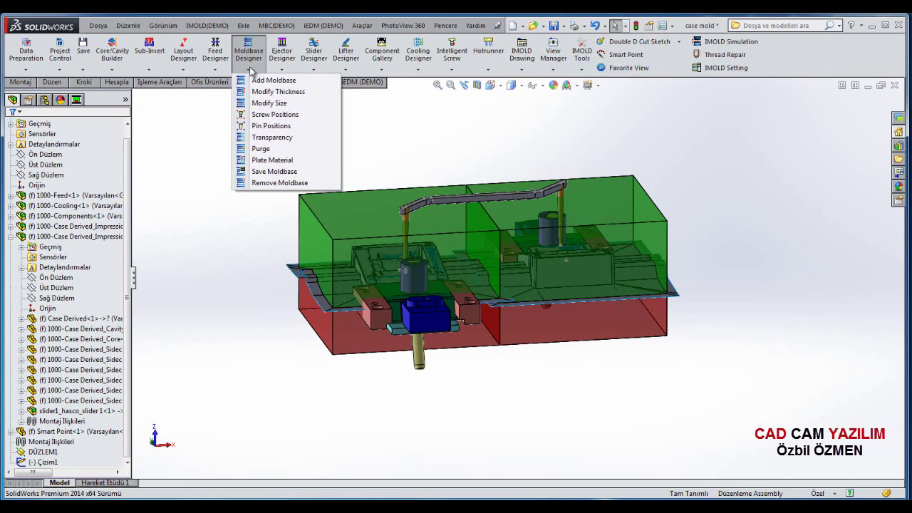
click(256, 83)
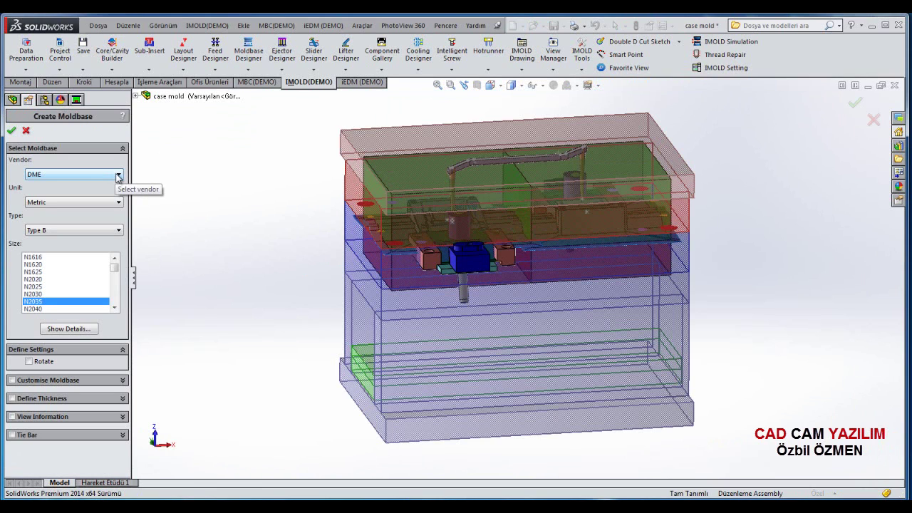
click(119, 178)
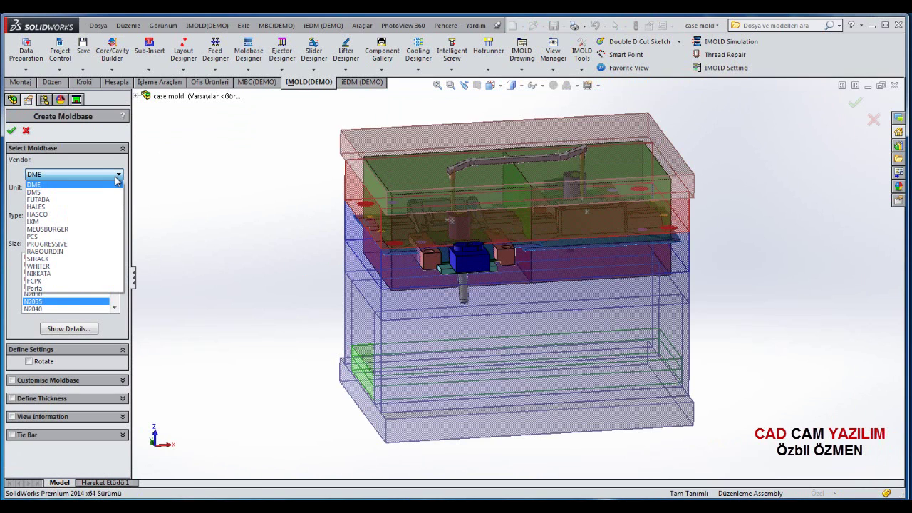
Choose vendor FUTABA, Type FC and size 3540, then show the plate details diagram.
click(81, 199)
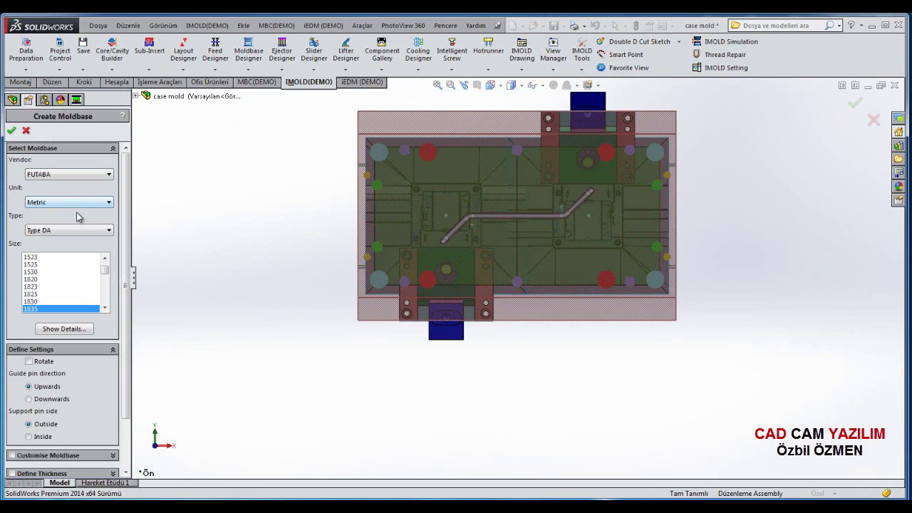
click(68, 203)
click(41, 233)
click(77, 231)
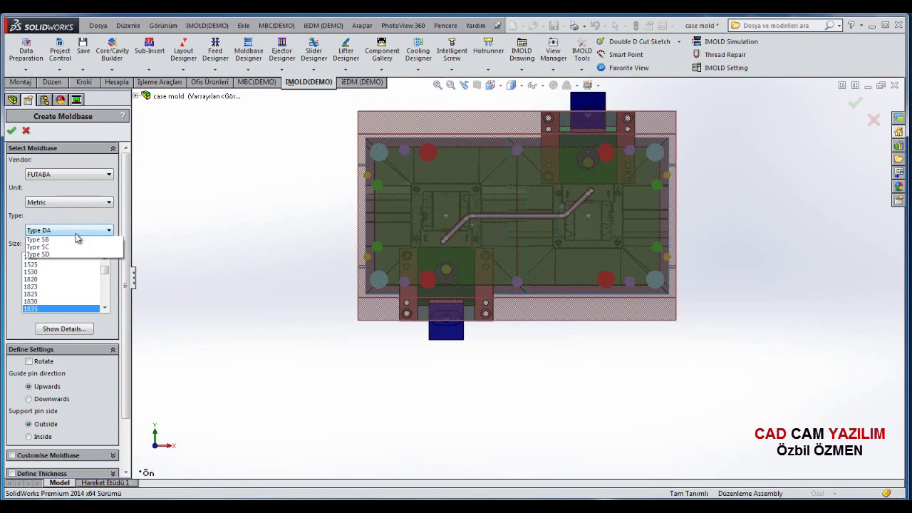
click(69, 278)
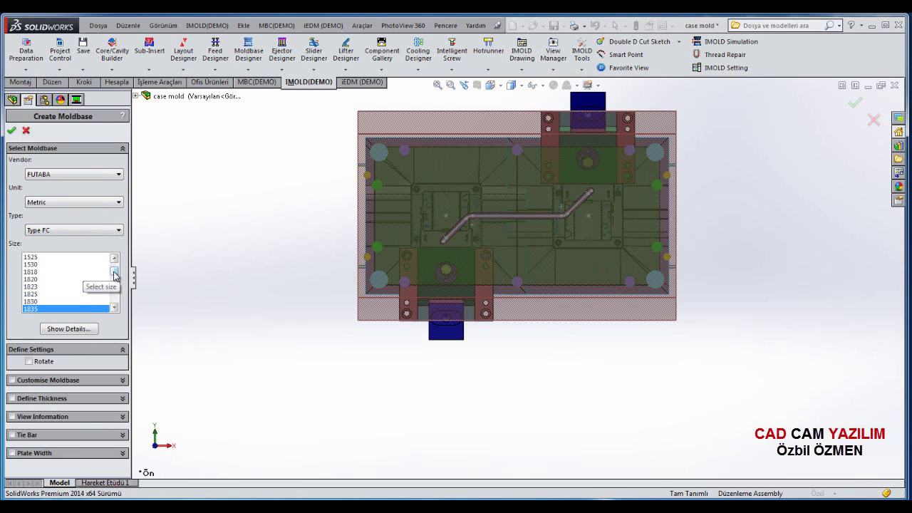
drag(114, 275, 114, 296)
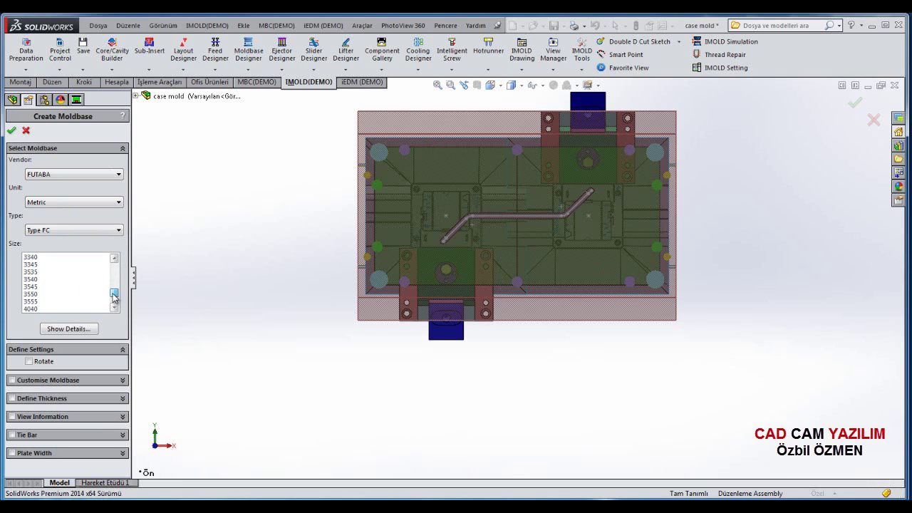
click(35, 279)
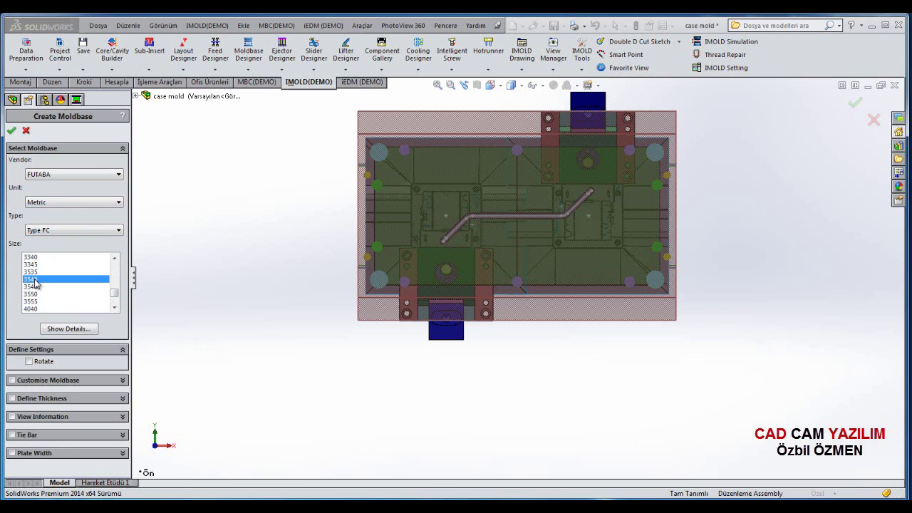
click(76, 331)
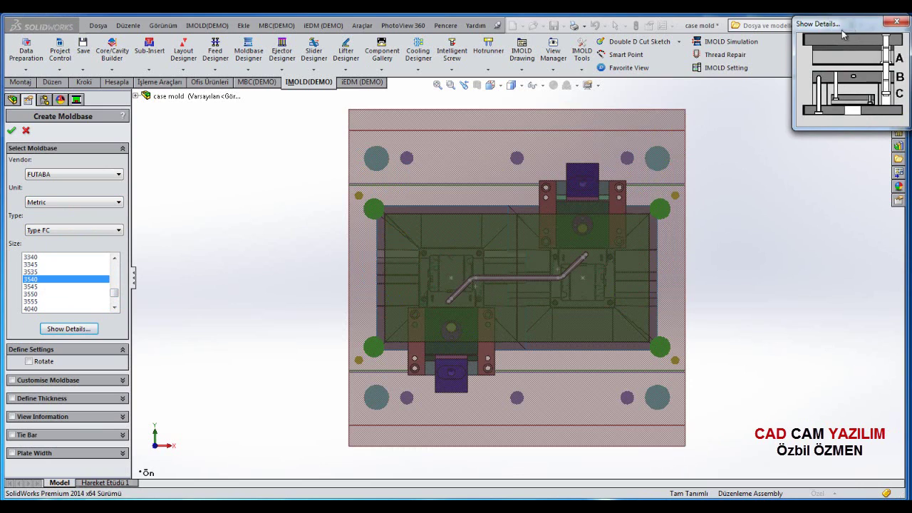
Move the plate diagram aside and enable Define Thickness, revealing A 90 and B 90.
mouse_move(850, 28)
mouse_down()
mouse_move(239, 144)
mouse_move(231, 130)
mouse_up()
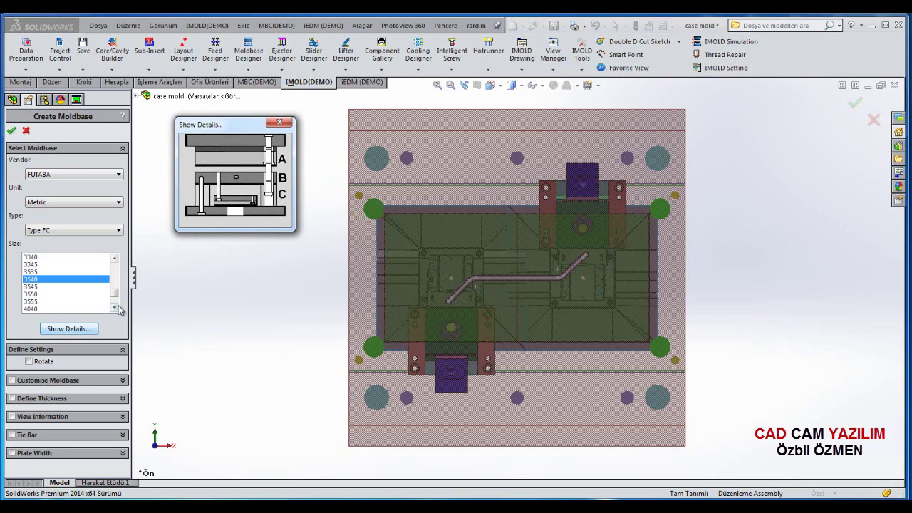
click(12, 399)
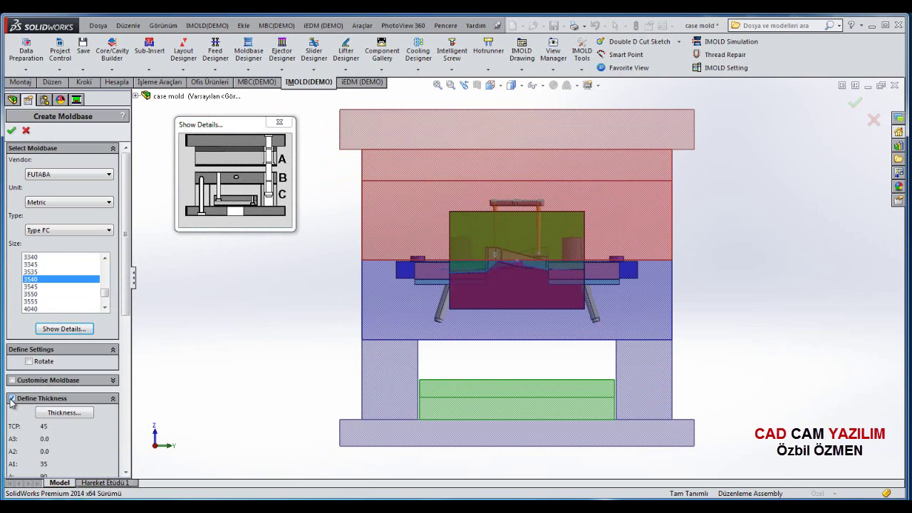
scroll(121, 356, down, 2)
scroll(121, 357, down, 2)
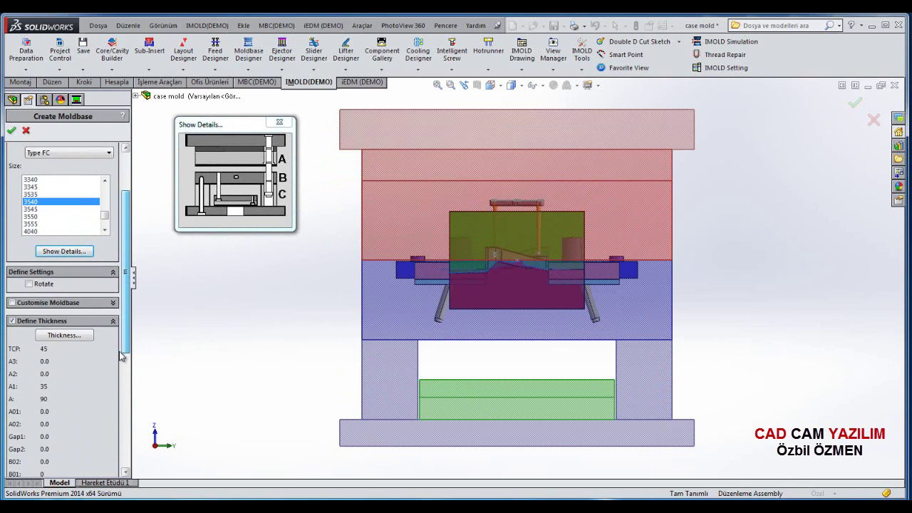
scroll(121, 356, down, 4)
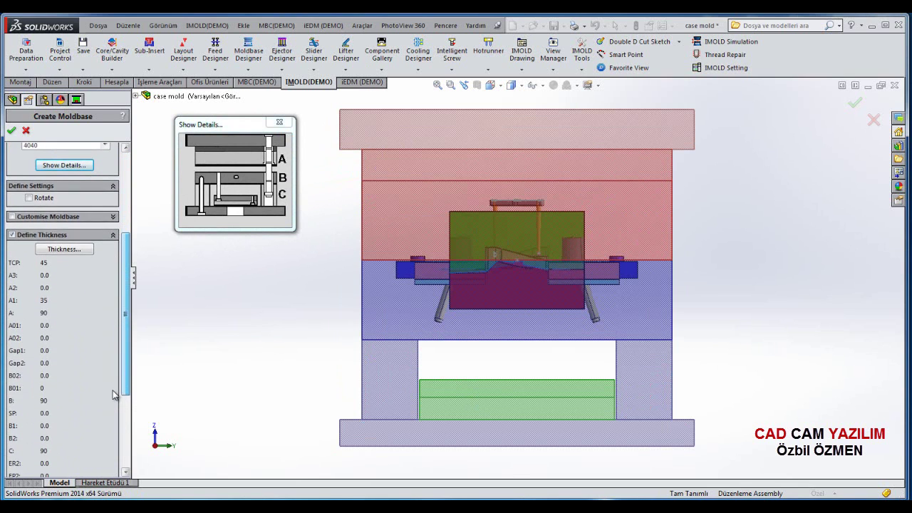
In the thickness editor, give plate A a custom thickness of 67.
click(76, 247)
mouse_move(112, 112)
mouse_down()
mouse_move(135, 160)
mouse_move(230, 250)
mouse_up()
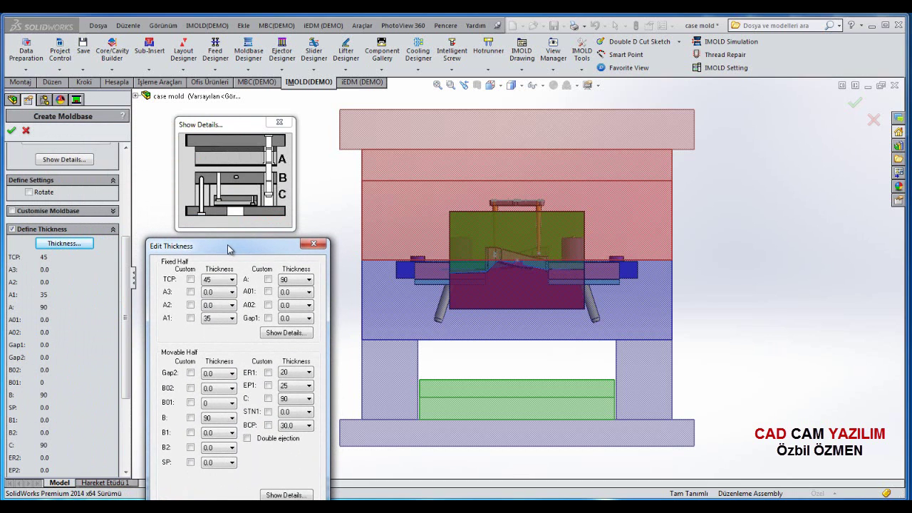
click(268, 279)
click(308, 280)
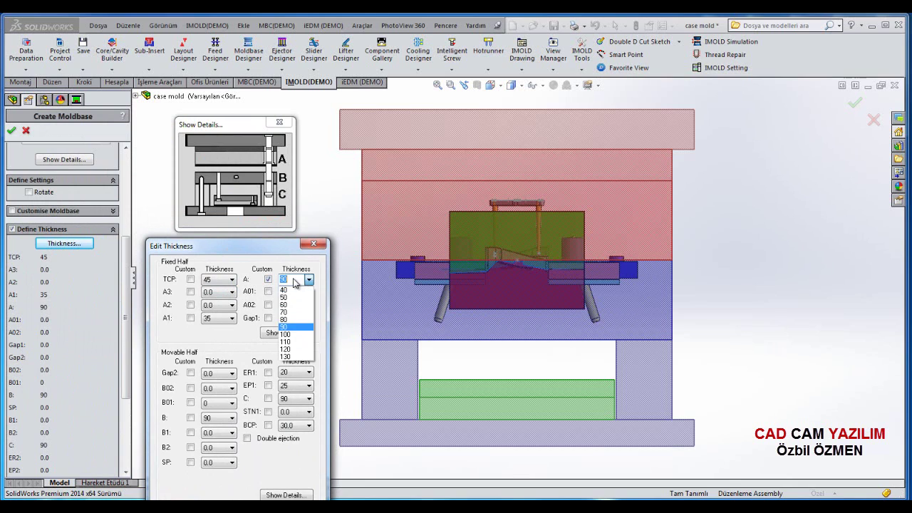
click(295, 280)
text(7)
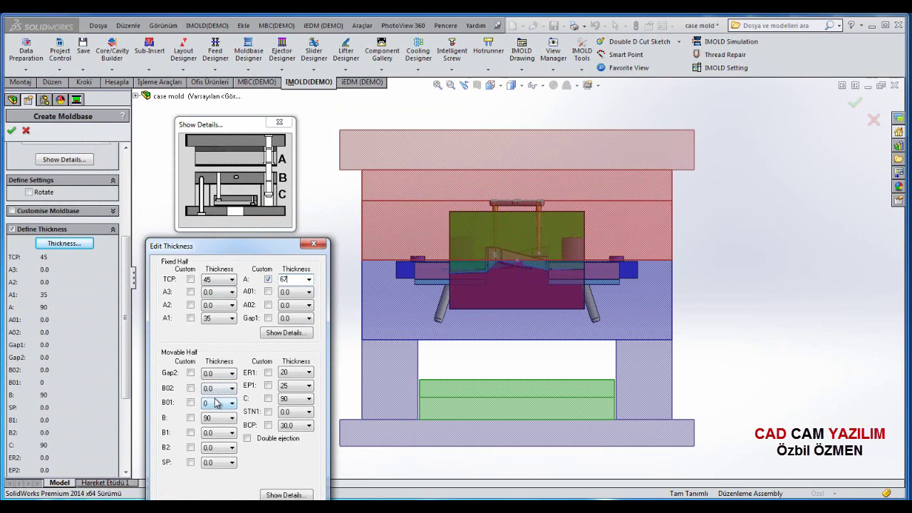
Give plate B a custom thickness of 120 and apply the new plate thicknesses.
click(190, 418)
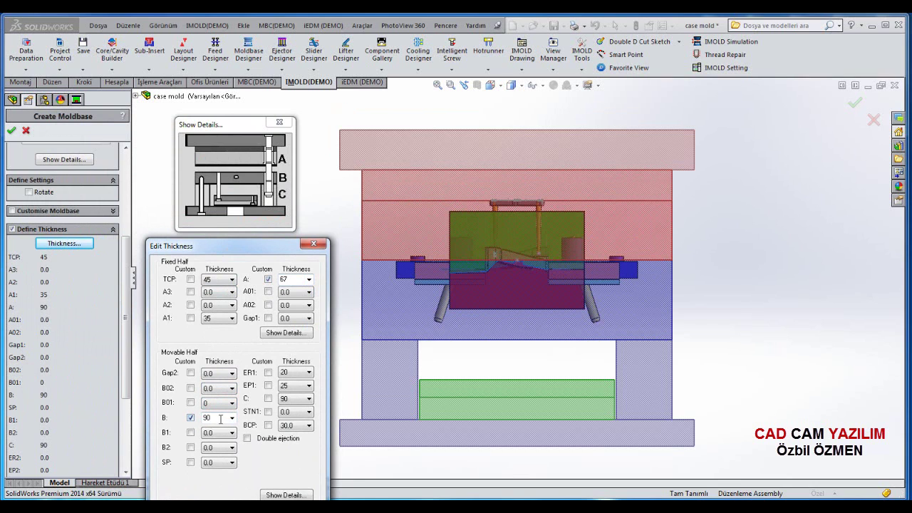
click(232, 418)
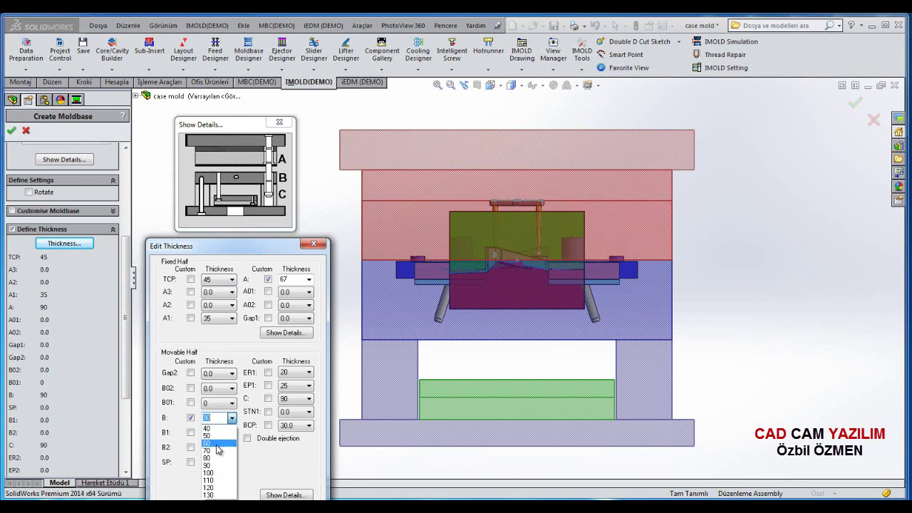
click(221, 489)
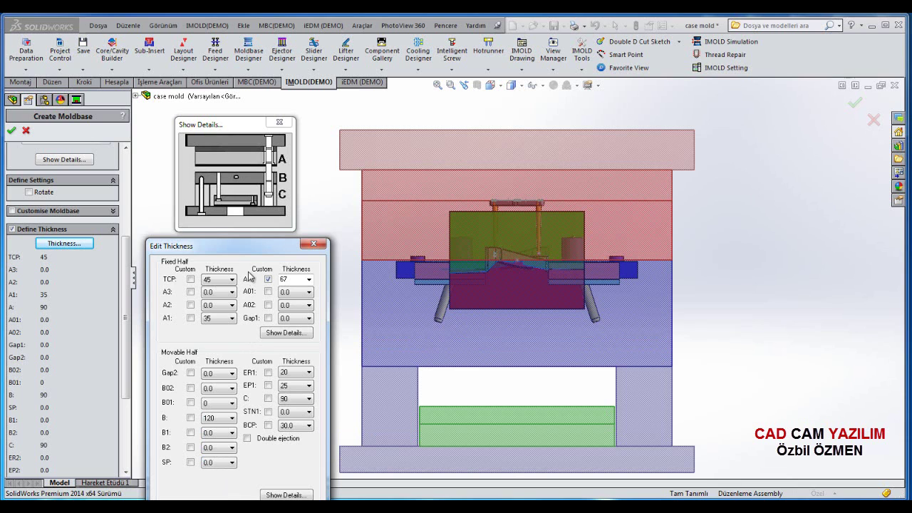
drag(248, 250, 368, 201)
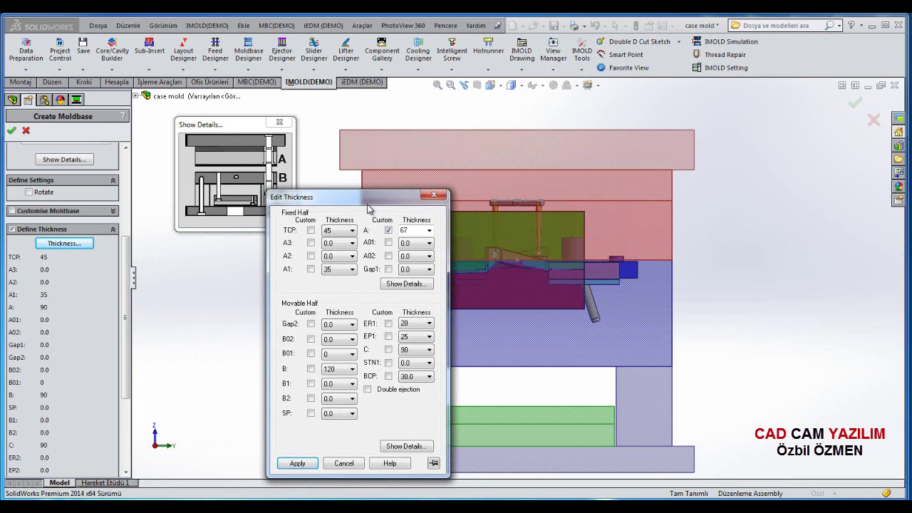
click(286, 464)
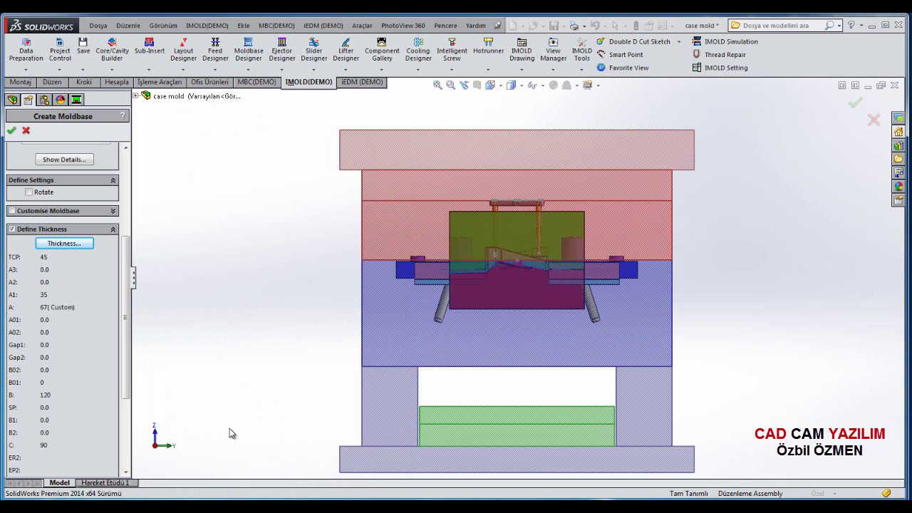
scroll(94, 334, up, 3)
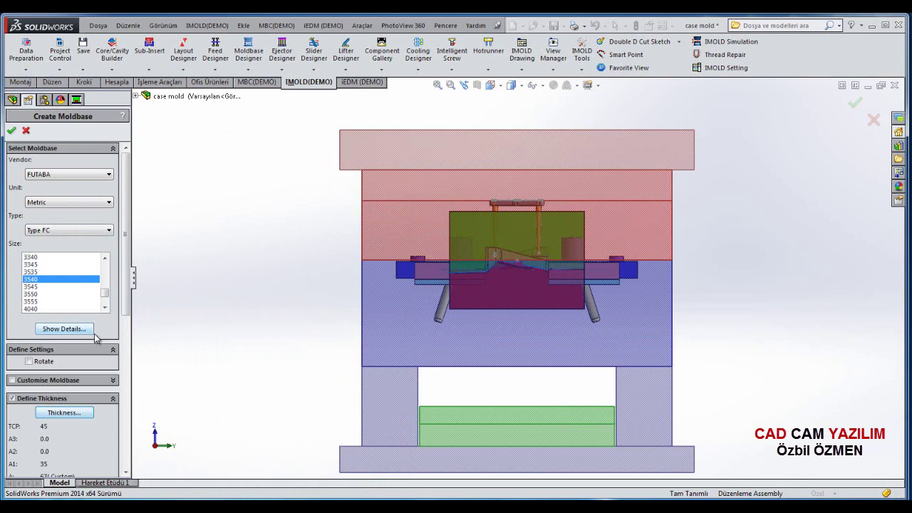
Confirm Create Moldbase to build the FUTABA Type FC moldbase around the inserts.
click(11, 132)
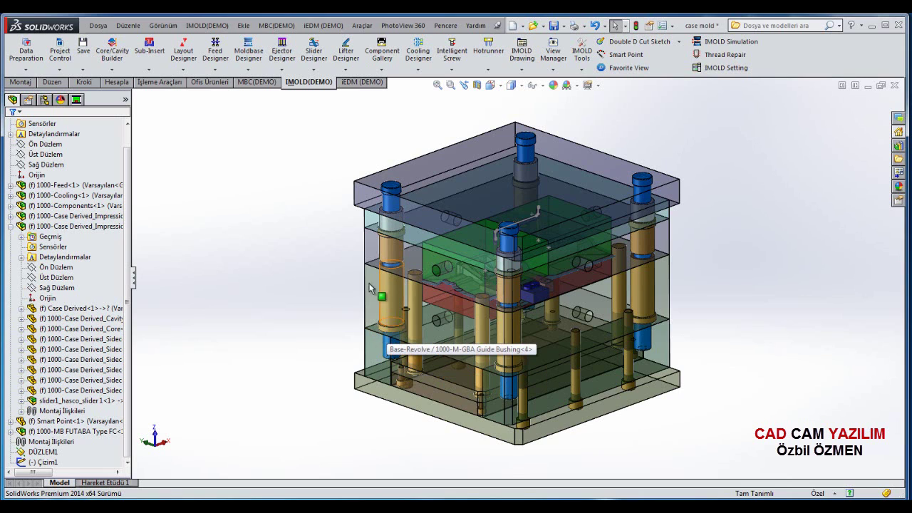
Use Save Project from the IMOLD Save menu to save the whole mold project.
click(84, 70)
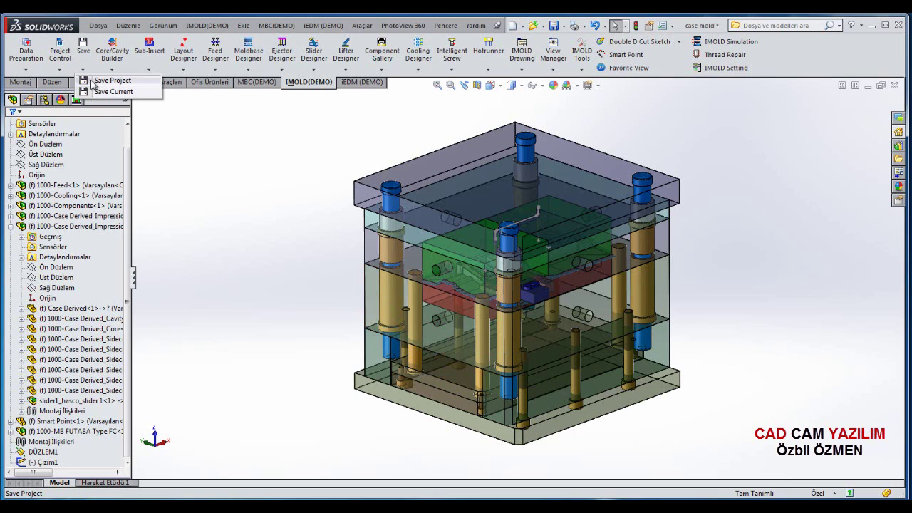
click(107, 80)
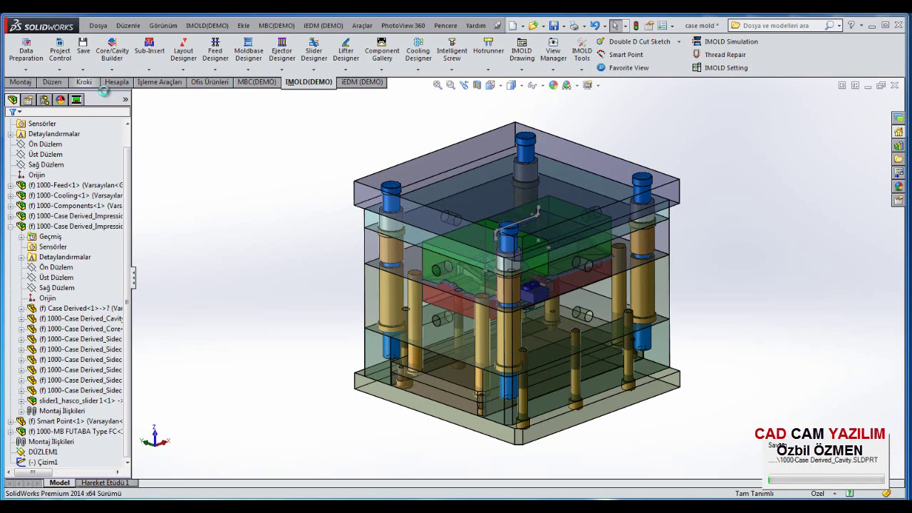